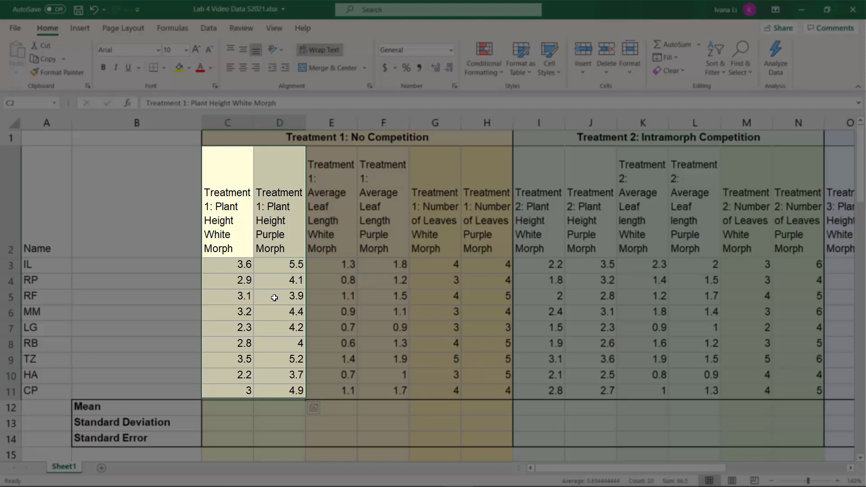
Edit the Standard Error label in cell B14 below the Mean label.
{"action": "left_click", "coordinate": [336, 143]}
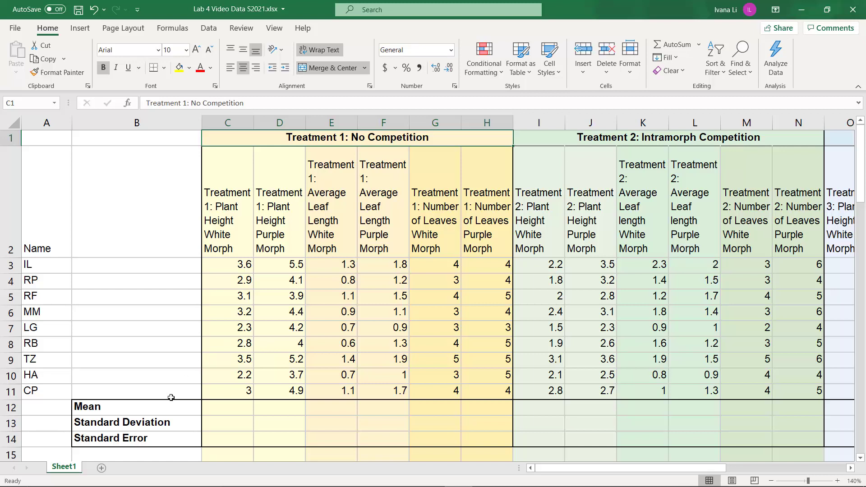
{"action": "left_click", "coordinate": [154, 412]}
{"action": "left_click", "coordinate": [152, 427]}
{"action": "double_click", "coordinate": [151, 441]}
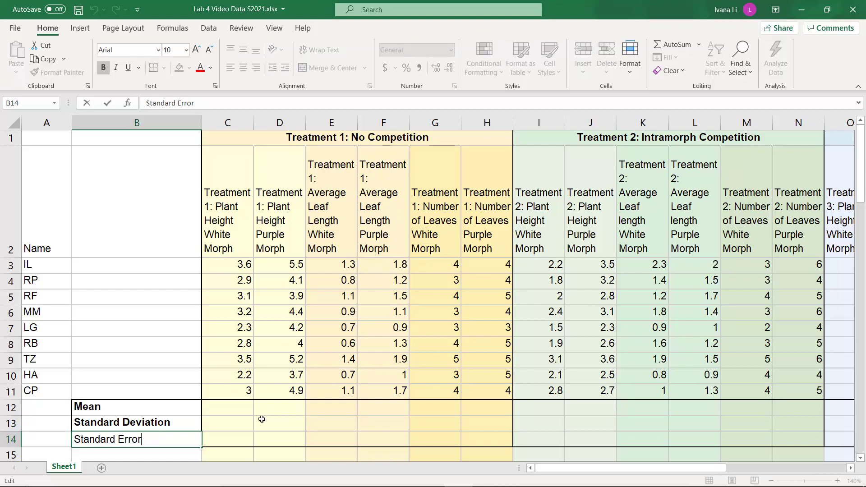
{"action": "left_click", "coordinate": [241, 409]}
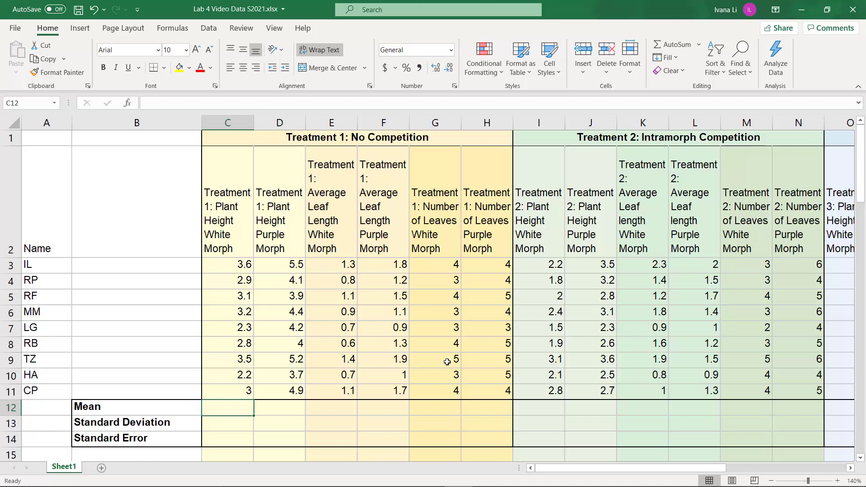
Enter =AVERAGE(C3:C11) in C12 for the white-morph plant height mean.
{"action": "type", "text": "="}
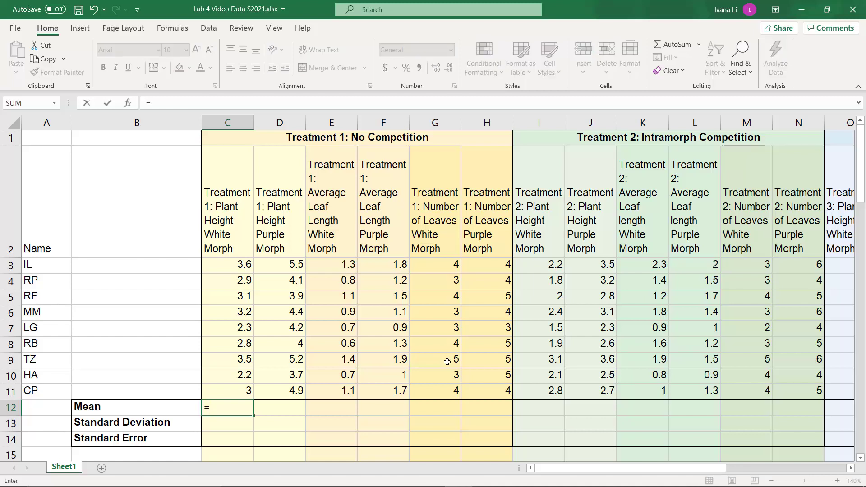
{"action": "type", "text": "aver"}
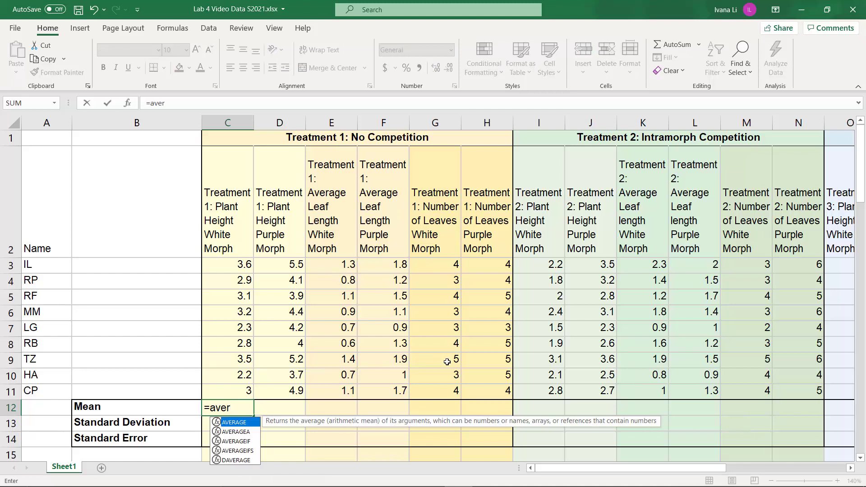
{"action": "double_click", "coordinate": [233, 425]}
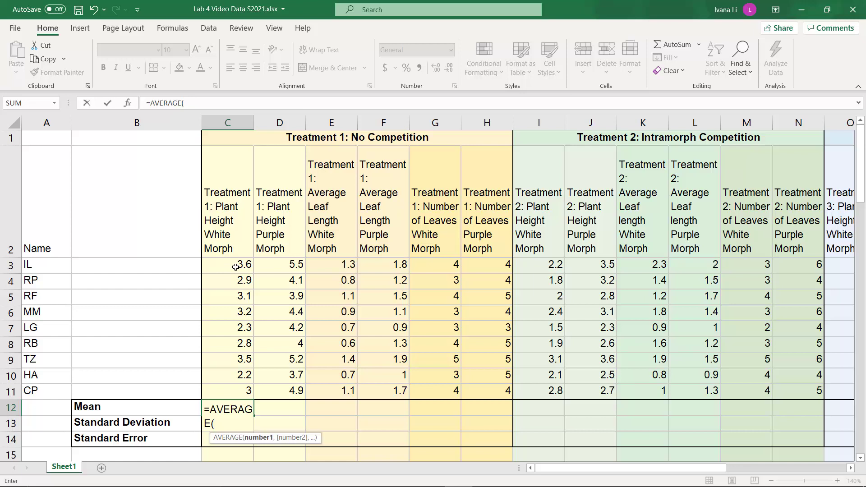
{"action": "left_click", "coordinate": [236, 267]}
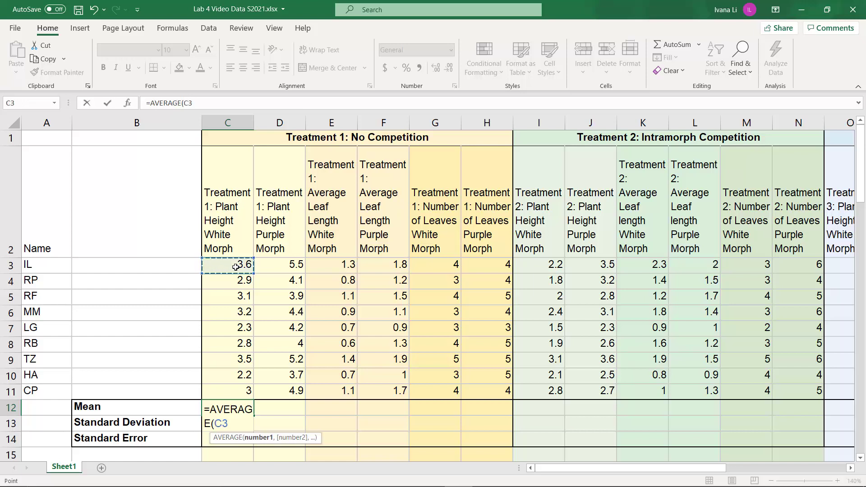
{"action": "left_click_drag", "start_coordinate": [235, 266], "coordinate": [236, 396]}
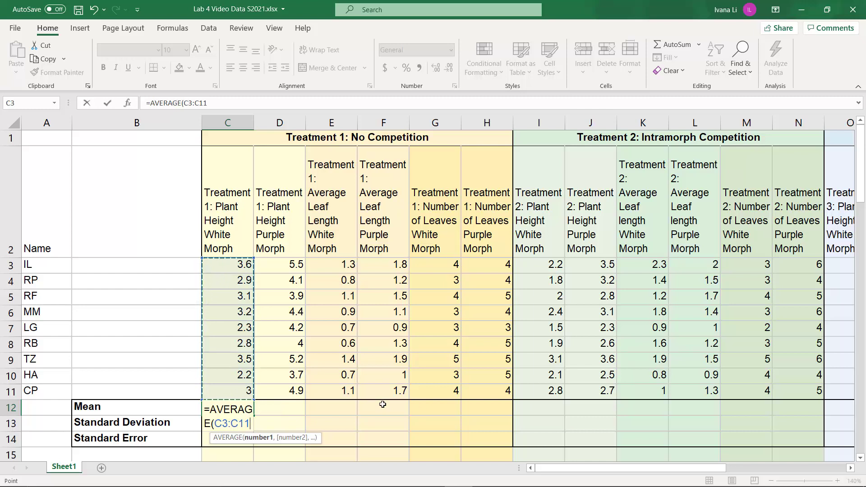
{"action": "type", "text": ")"}
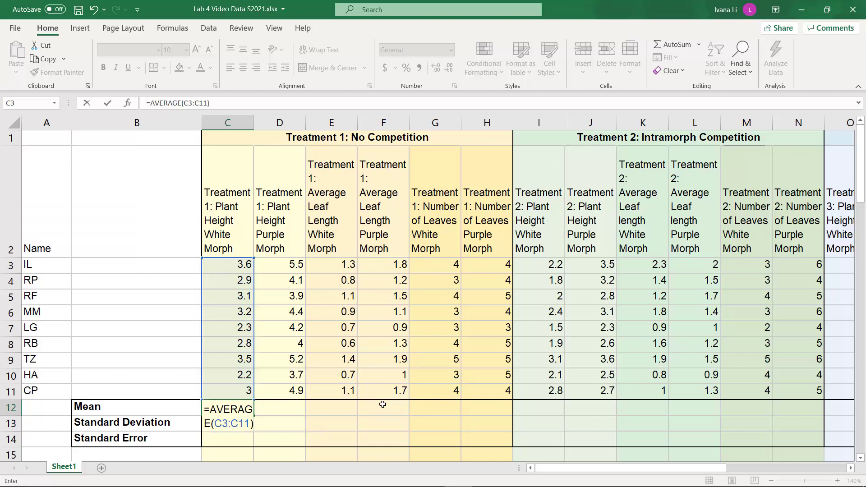
{"action": "key", "text": "Return"}
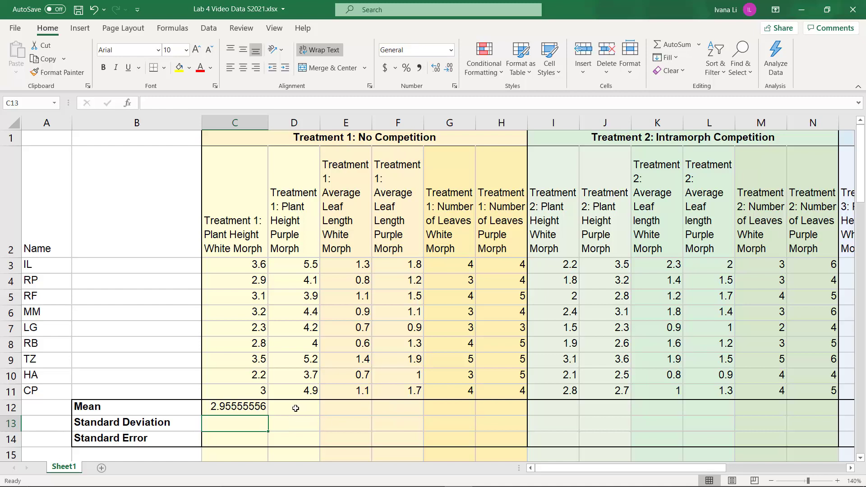
Copy the C12 mean formula across row 12 through column T.
{"action": "left_click", "coordinate": [245, 408]}
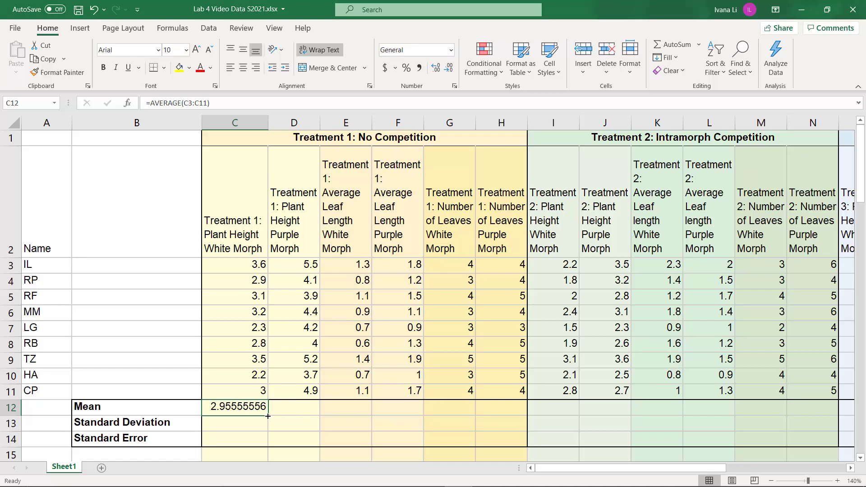
{"action": "left_click_drag", "start_coordinate": [268, 416], "coordinate": [779, 422]}
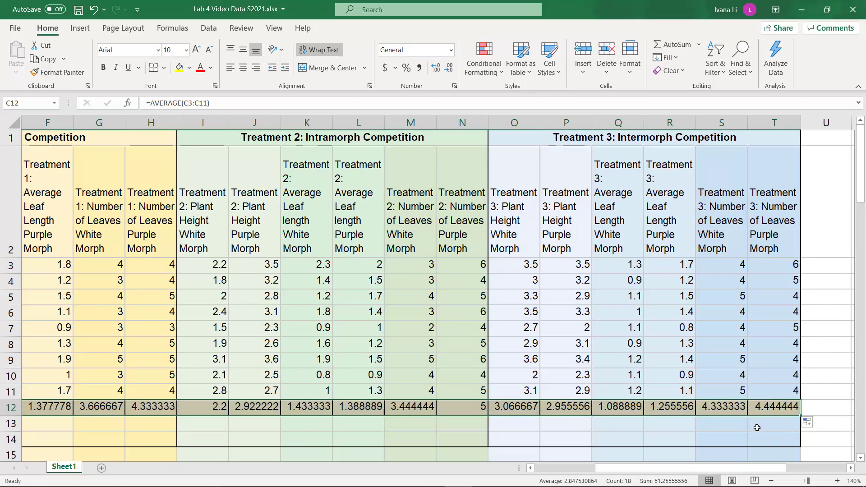
{"action": "left_click_drag", "start_coordinate": [761, 470], "coordinate": [700, 470]}
{"action": "left_click", "coordinate": [257, 423]}
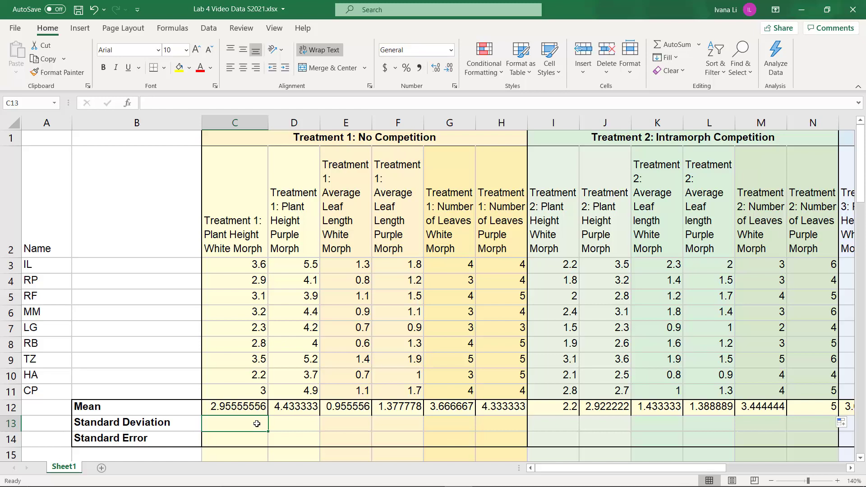
Enter =STDEV(C3:C11) in C13, giving a standard deviation of 0.4772607.
{"action": "type", "text": "=stdev"}
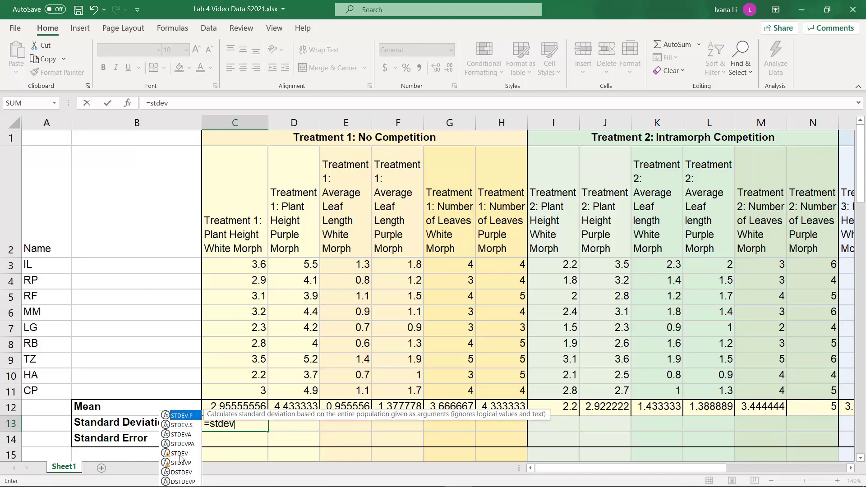
{"action": "double_click", "coordinate": [180, 453]}
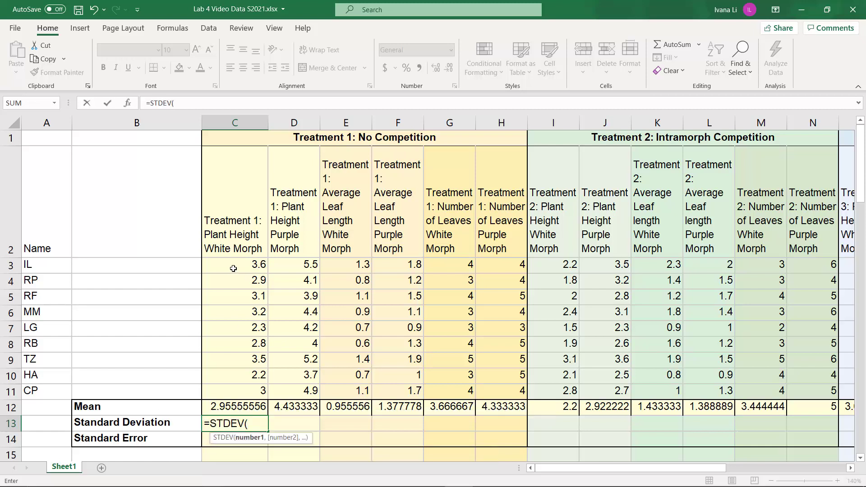
{"action": "left_click_drag", "start_coordinate": [233, 268], "coordinate": [223, 393]}
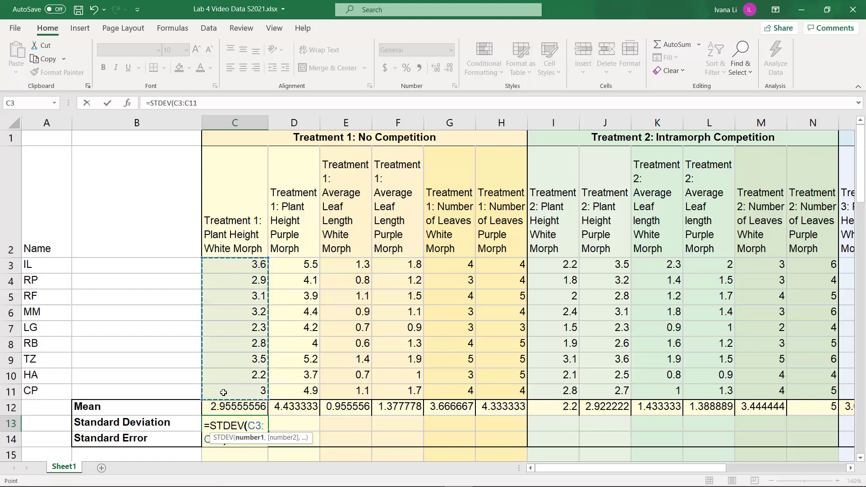
{"action": "type", "text": ")"}
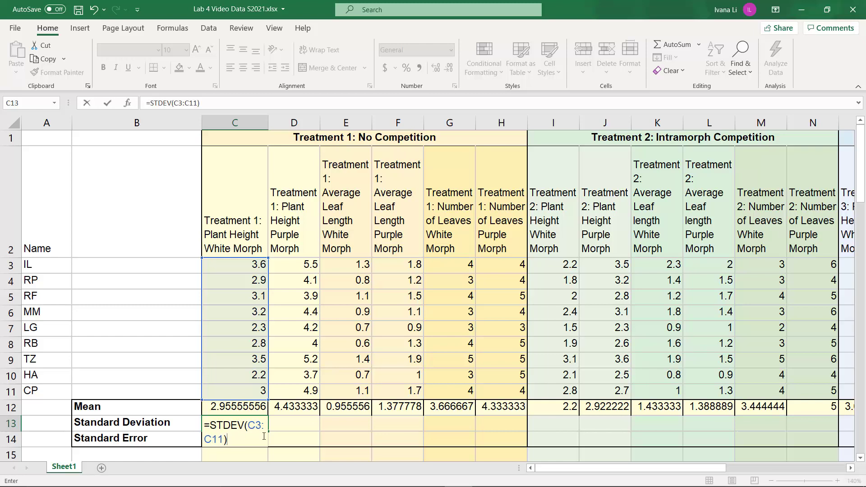
{"action": "key", "text": "Return"}
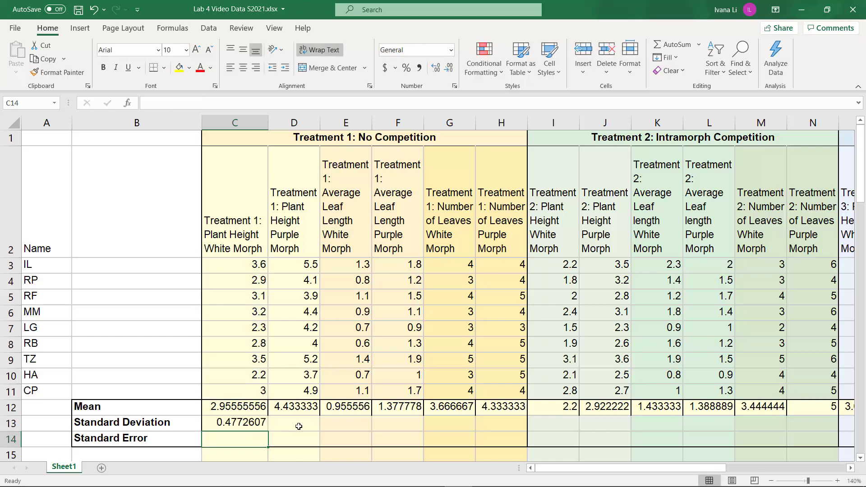
Copy the C13 standard deviation formula across row 13 through column T.
{"action": "left_click", "coordinate": [234, 425]}
{"action": "left_click_drag", "start_coordinate": [267, 431], "coordinate": [785, 424]}
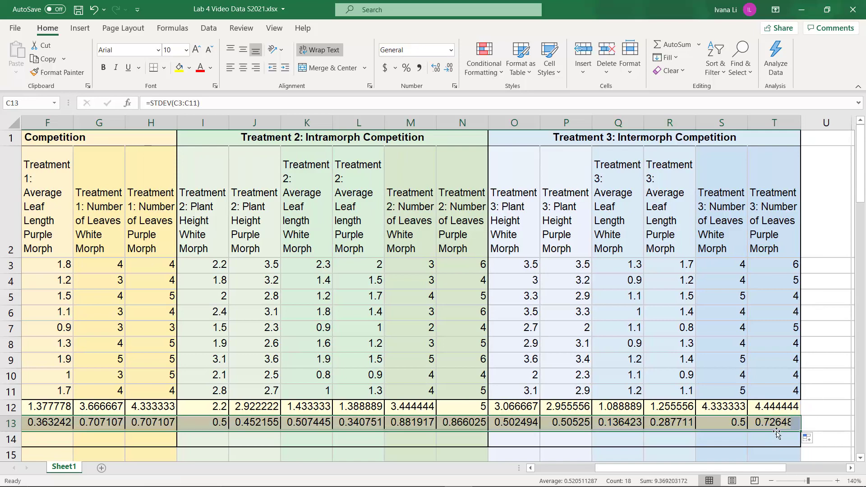
{"action": "key", "text": "Down"}
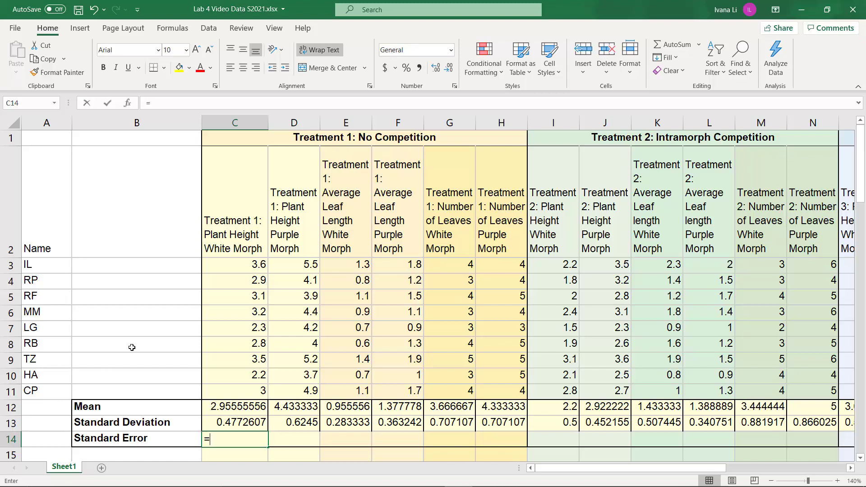
Enter =C13/SQRT(9) in C14, giving a standard error of 0.1590869.
{"action": "type", "text": "="}
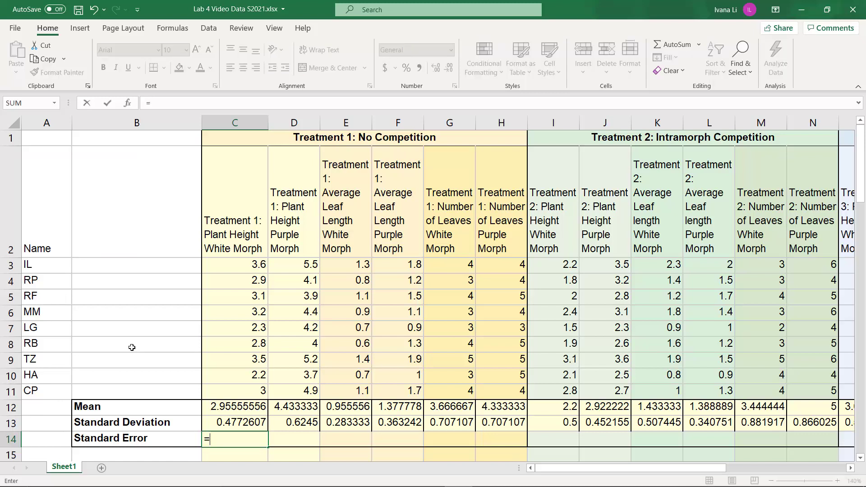
{"action": "left_click", "coordinate": [220, 422]}
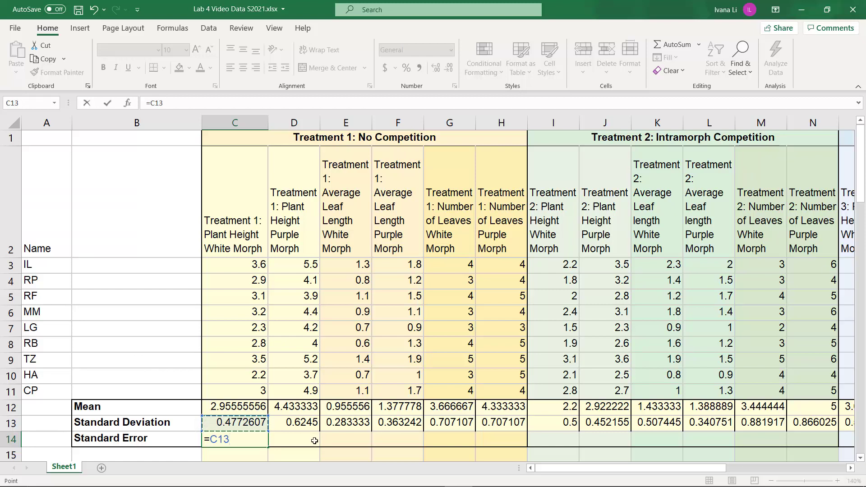
{"action": "type", "text": "/"}
{"action": "type", "text": "sqrt"}
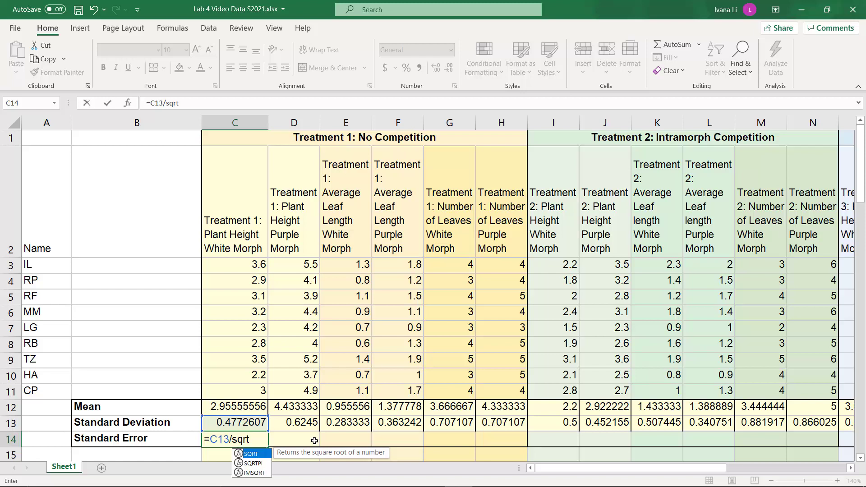
{"action": "double_click", "coordinate": [254, 455]}
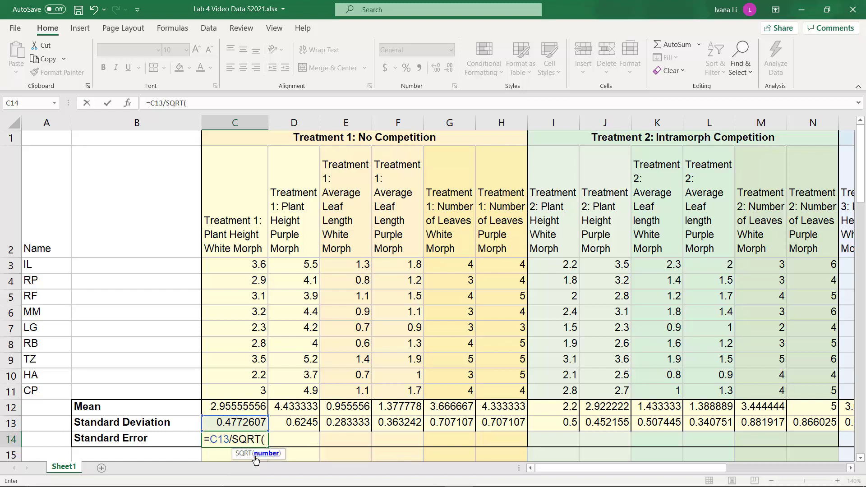
{"action": "type", "text": "9"}
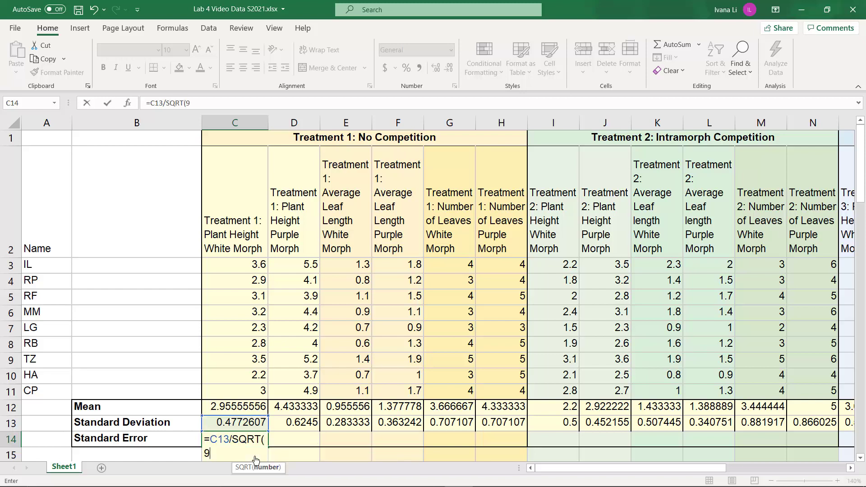
{"action": "type", "text": ")"}
{"action": "key", "text": "Return"}
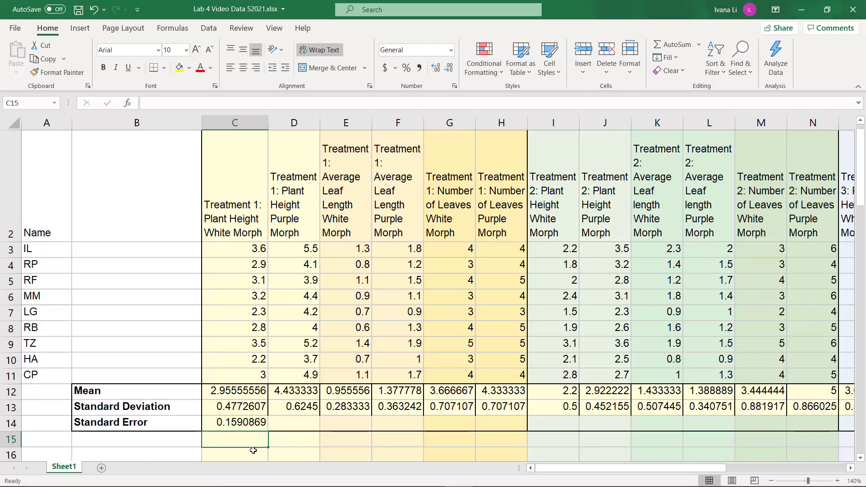
Copy the C14 standard error formula across row 14 for all treatment columns.
{"action": "left_click", "coordinate": [248, 427]}
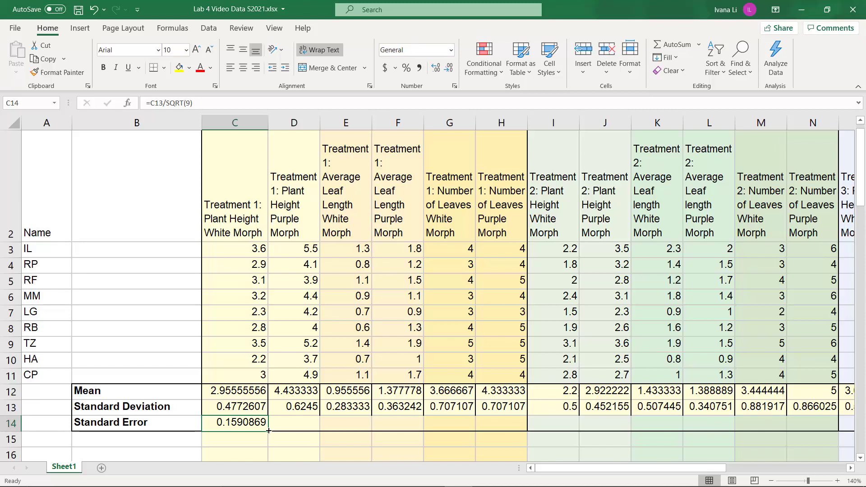
{"action": "left_click_drag", "start_coordinate": [268, 430], "coordinate": [849, 319]}
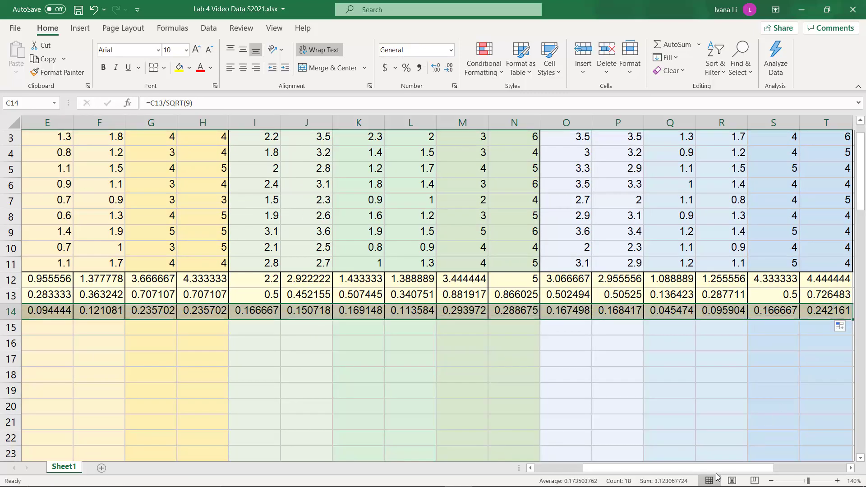
{"action": "left_click_drag", "start_coordinate": [653, 469], "coordinate": [595, 468]}
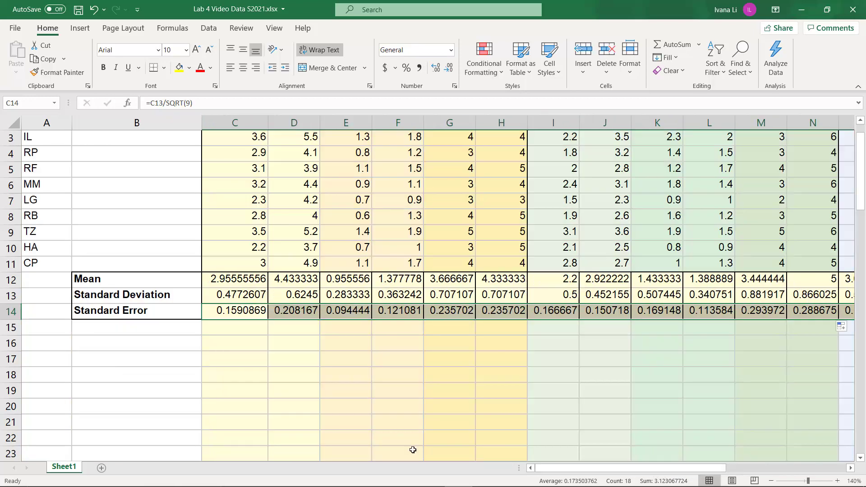
{"action": "scroll", "coordinate": [339, 422], "scroll_direction": "up", "scroll_amount": 2}
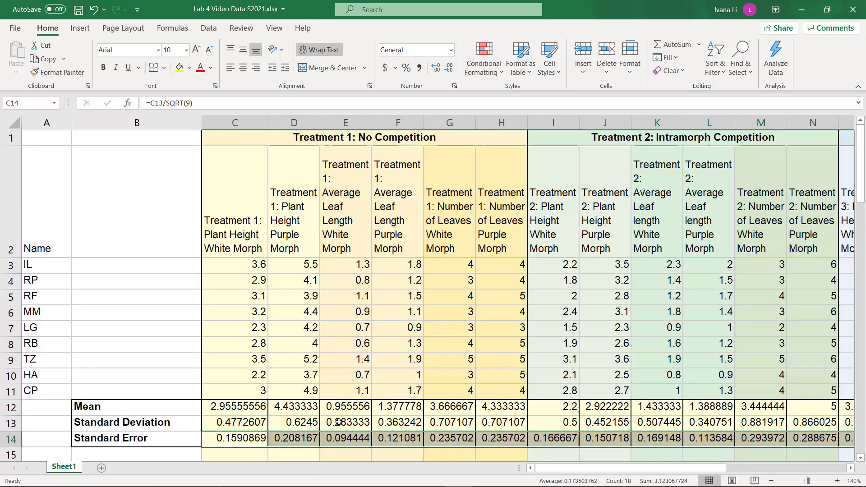
{"action": "left_click", "coordinate": [332, 457]}
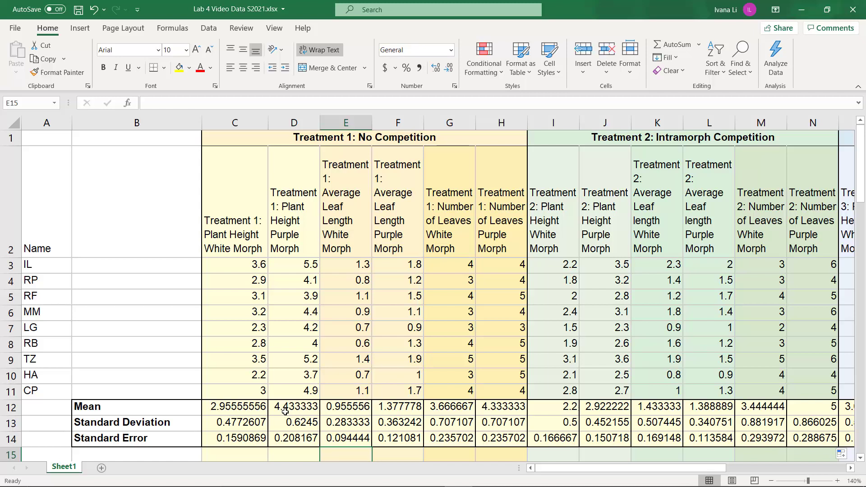
Format C12:T14 as Number with 3 decimal places.
{"action": "left_click_drag", "start_coordinate": [228, 406], "coordinate": [774, 441]}
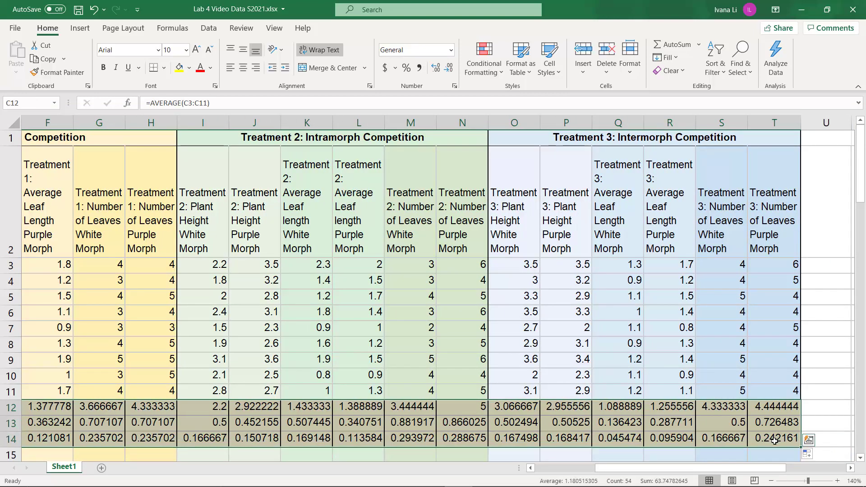
{"action": "right_click", "coordinate": [758, 431]}
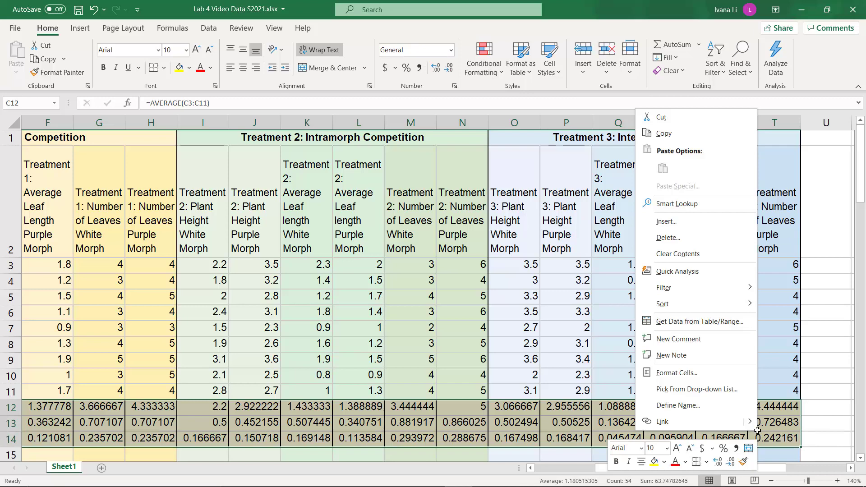
{"action": "left_click", "coordinate": [696, 374]}
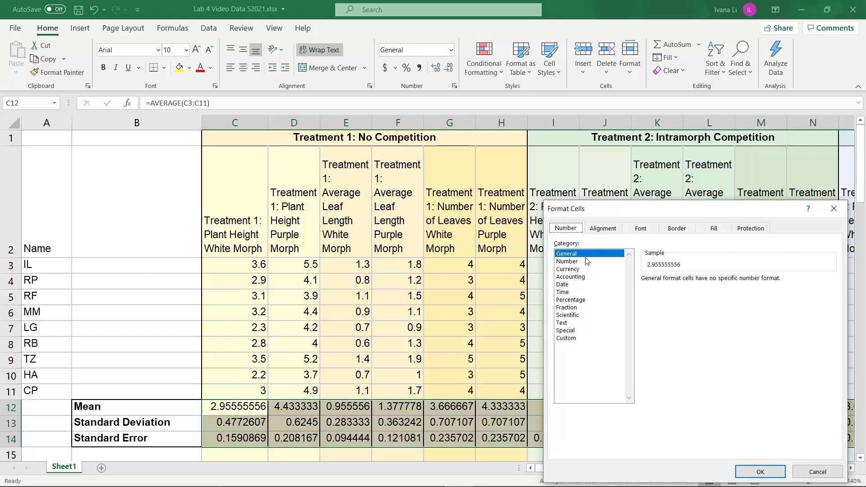
{"action": "left_click", "coordinate": [567, 262]}
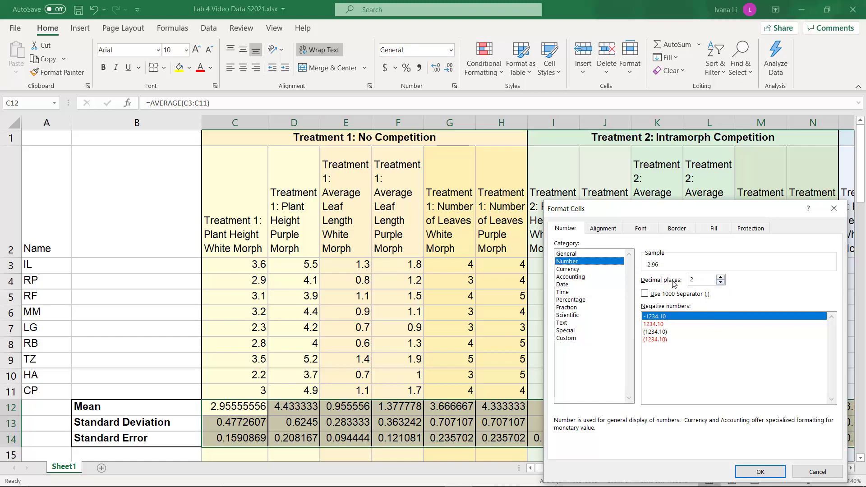
{"action": "left_click", "coordinate": [721, 277]}
{"action": "left_click", "coordinate": [765, 471]}
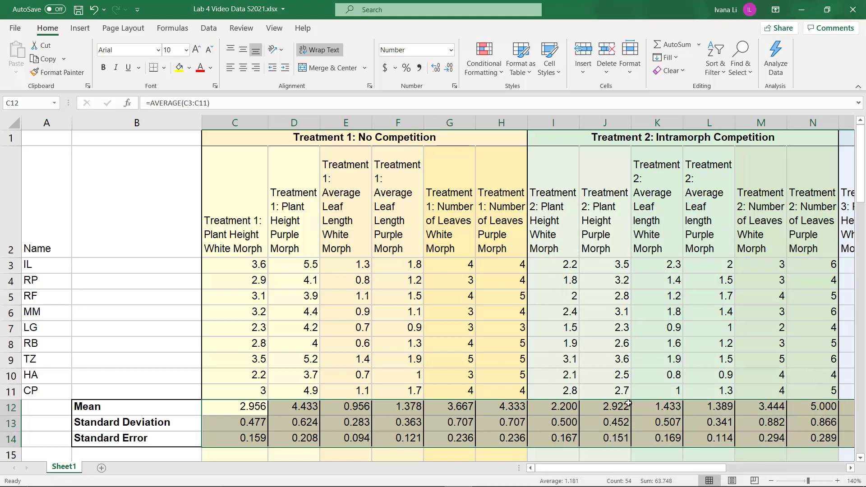
{"action": "key", "text": "Up"}
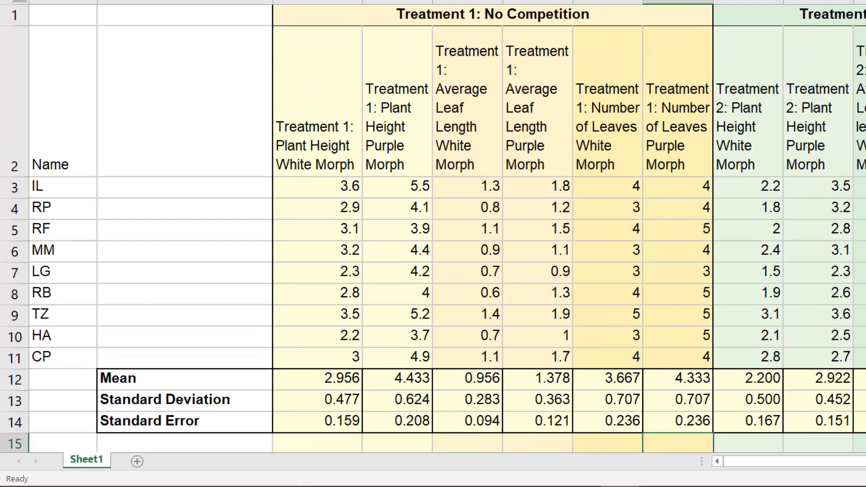
Draw an orange box around the means 2.956 and 4.433 in C12 and D12.
{"action": "left_click_drag", "start_coordinate": [211, 393], "coordinate": [221, 416]}
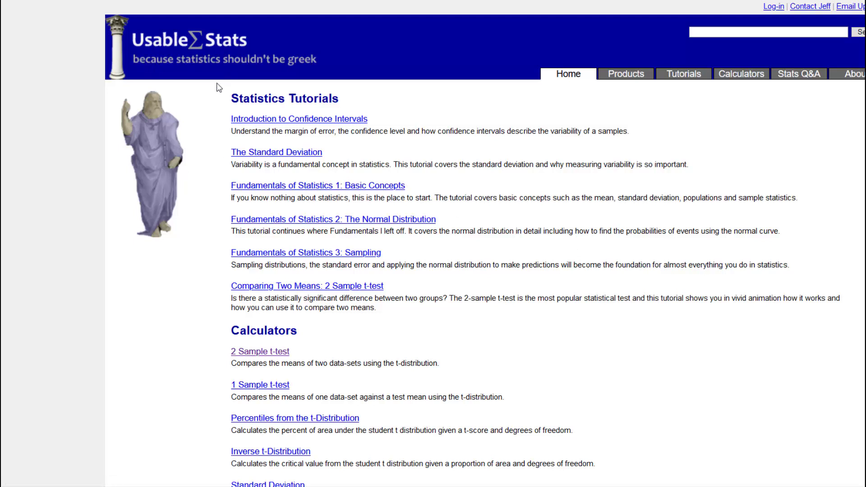
Open the 2 Sample t-test calculator and paste the nine values into Sample 2.
{"action": "left_click", "coordinate": [282, 356]}
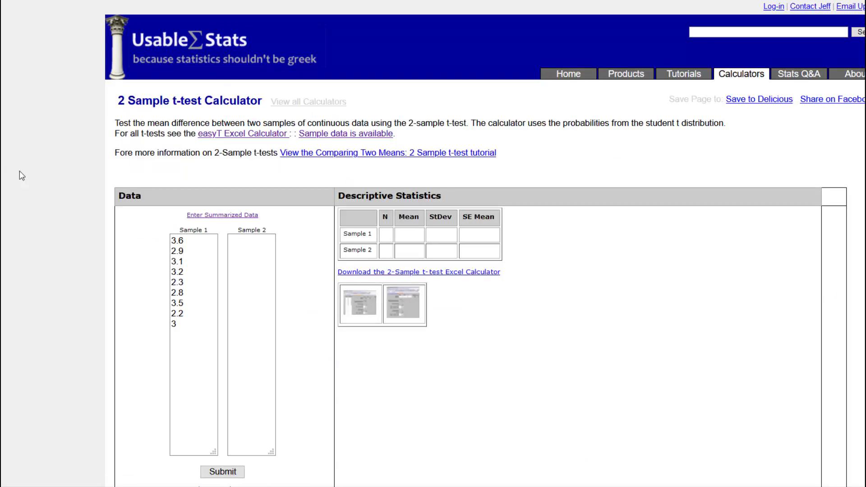
{"action": "left_click", "coordinate": [243, 288]}
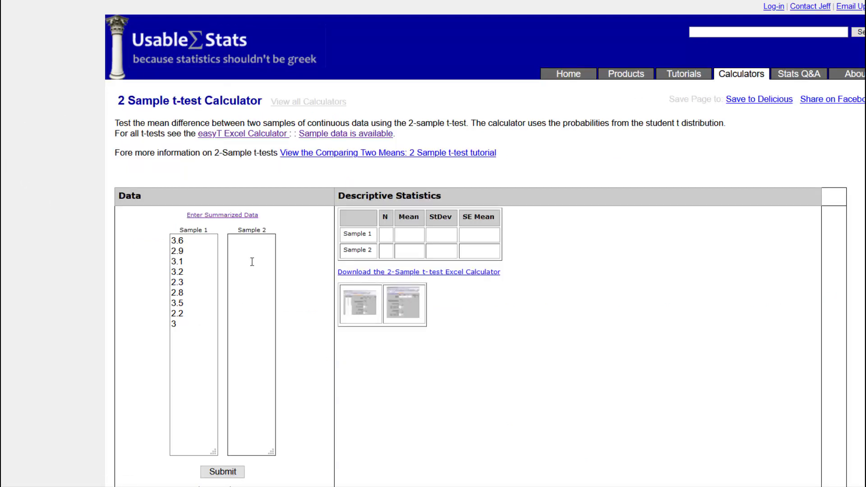
{"action": "type", "text": "5.5 4.1 3.9 4.4 4.2 4 5.2 3.7 4.9"}
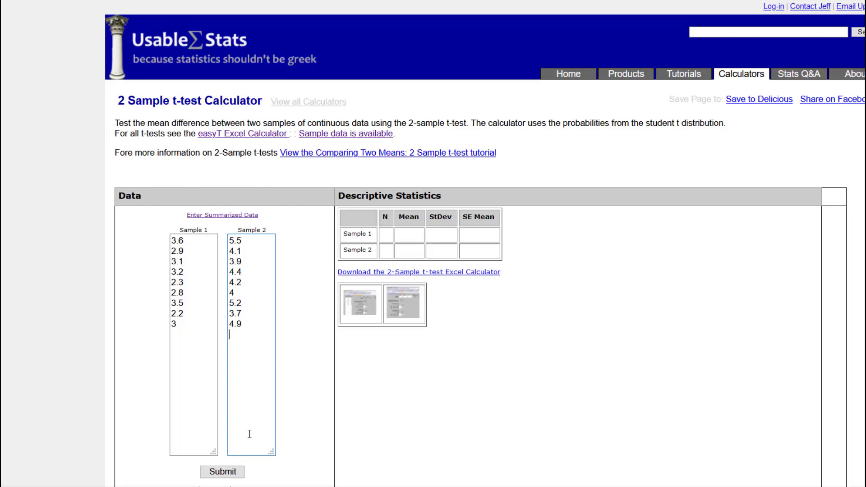
Submit both samples to get means 2.956 and 4.433 with p < .00001.
{"action": "left_click", "coordinate": [229, 472]}
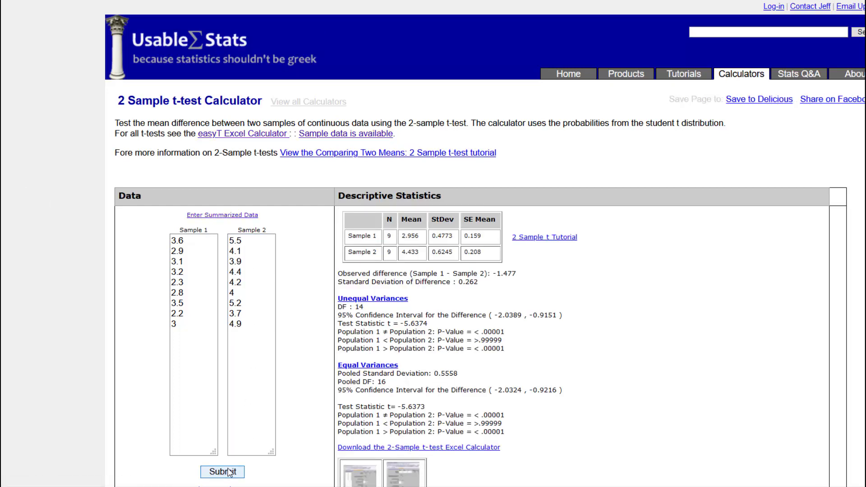